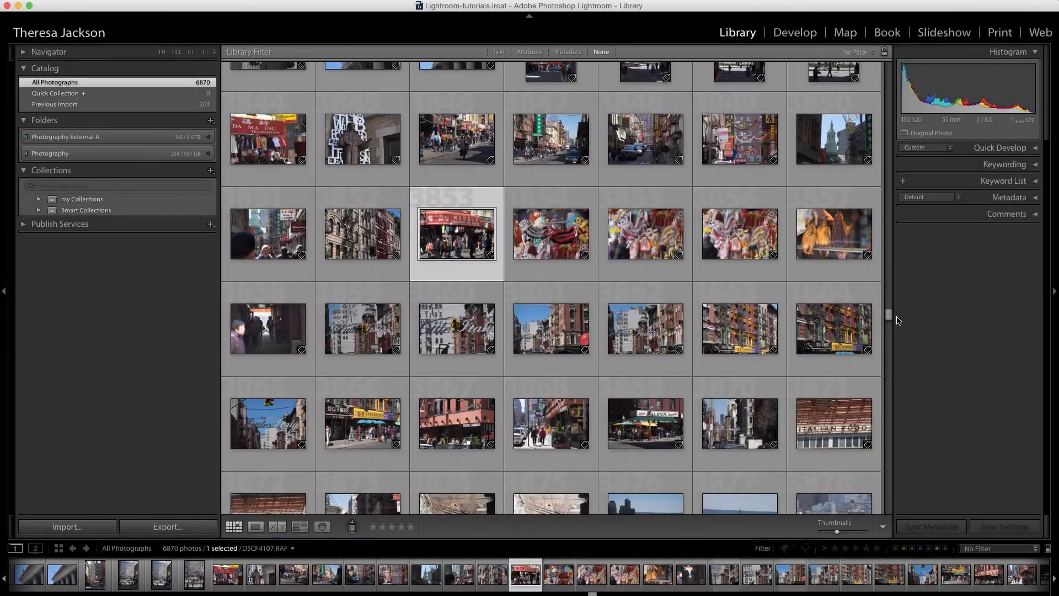
- Expand the Photography drive and its 2016 folder, and display the photos in 2016-01-02 Rose Parade Floats
{"action": "left_click_drag", "start_coordinate": [888, 315], "coordinate": [889, 407]}
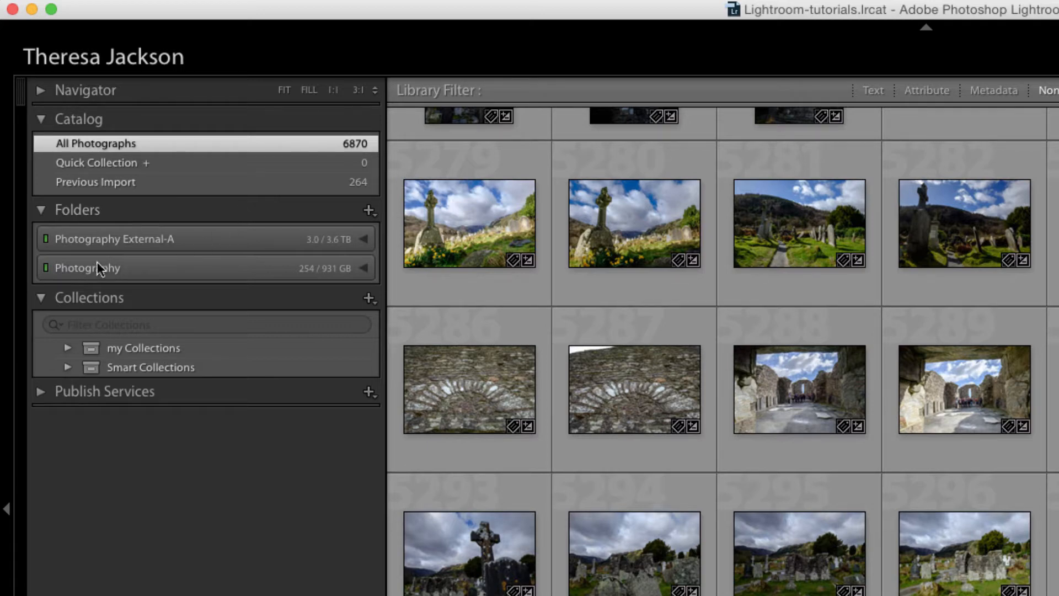
{"action": "left_click", "coordinate": [364, 268]}
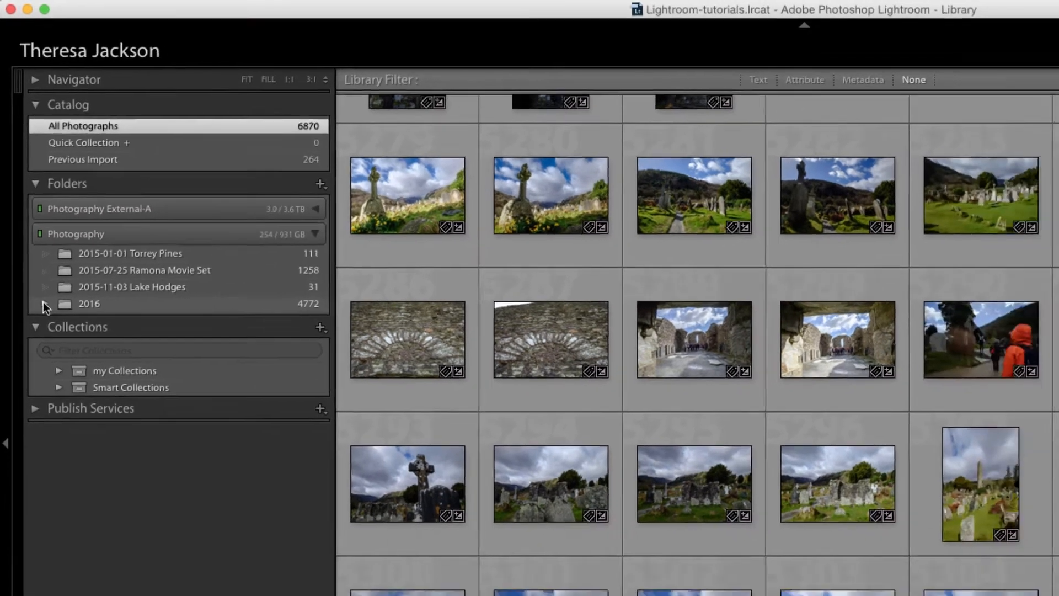
{"action": "left_click", "coordinate": [50, 347]}
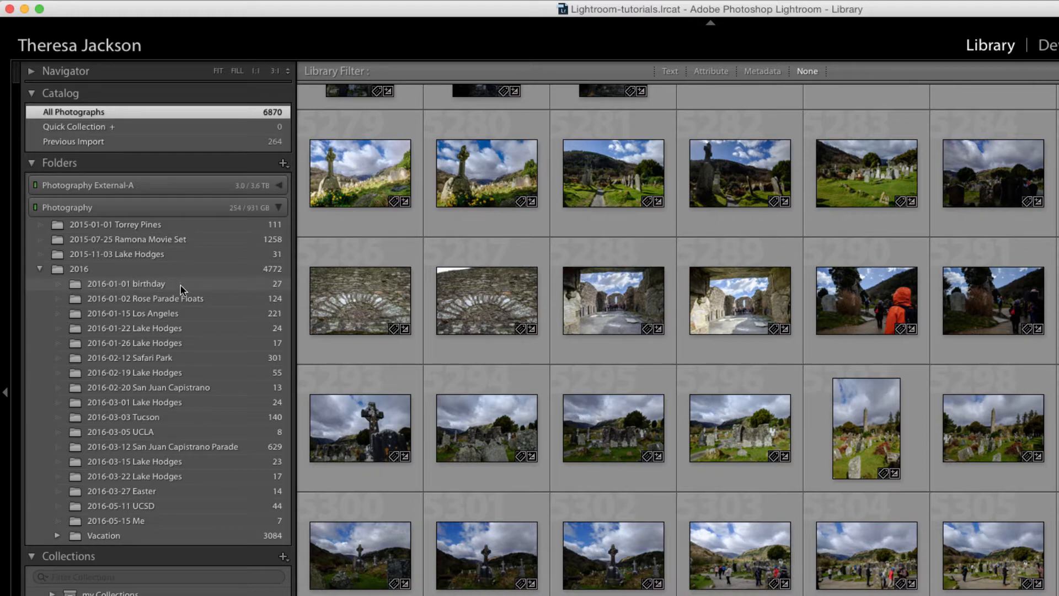
{"action": "left_click", "coordinate": [210, 299]}
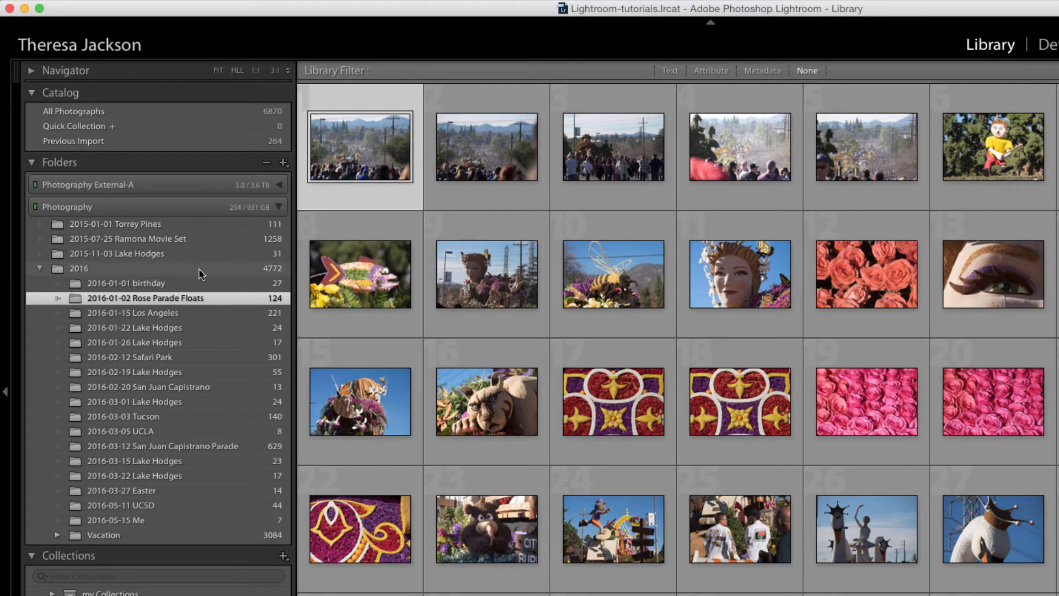
- Reveal the 2016 folder in Finder and look through the subfolders of the neighbouring 2015 folder
{"action": "right_click", "coordinate": [205, 269]}
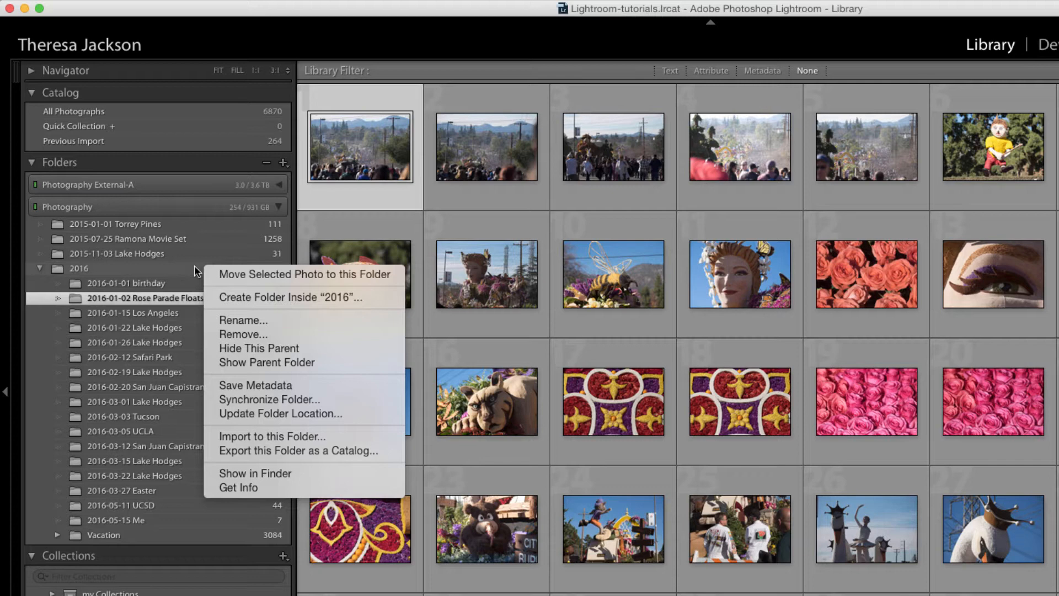
{"action": "left_click", "coordinate": [247, 473]}
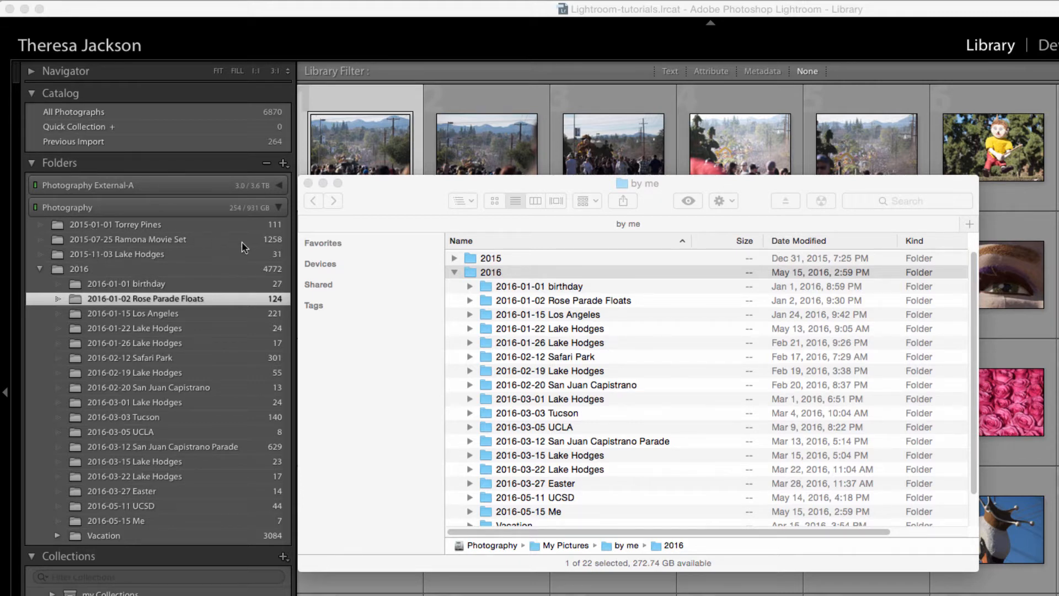
{"action": "left_click", "coordinate": [471, 257]}
{"action": "double_click", "coordinate": [471, 258]}
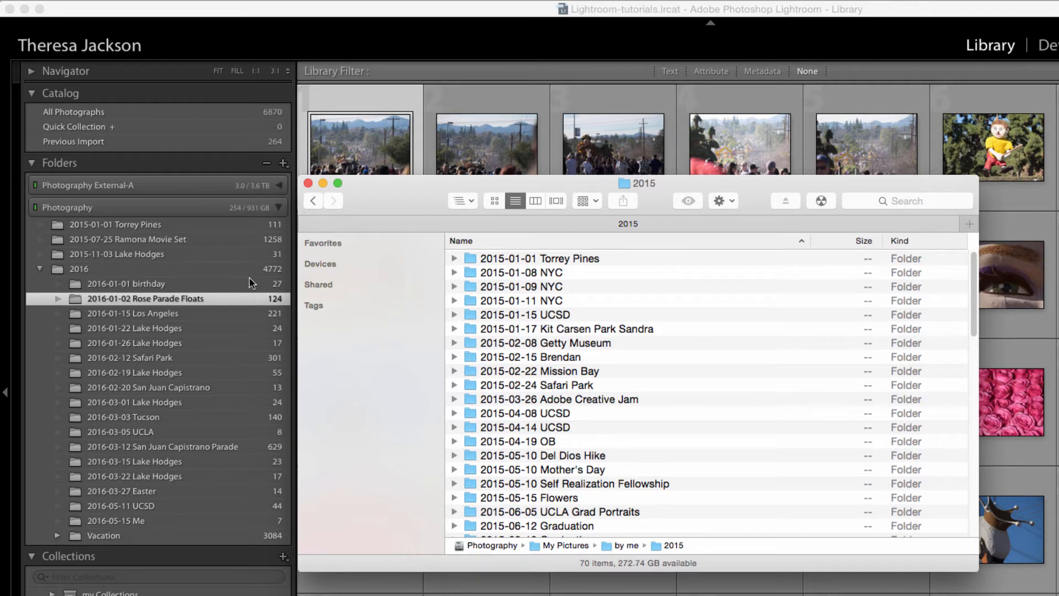
{"action": "left_click", "coordinate": [314, 200]}
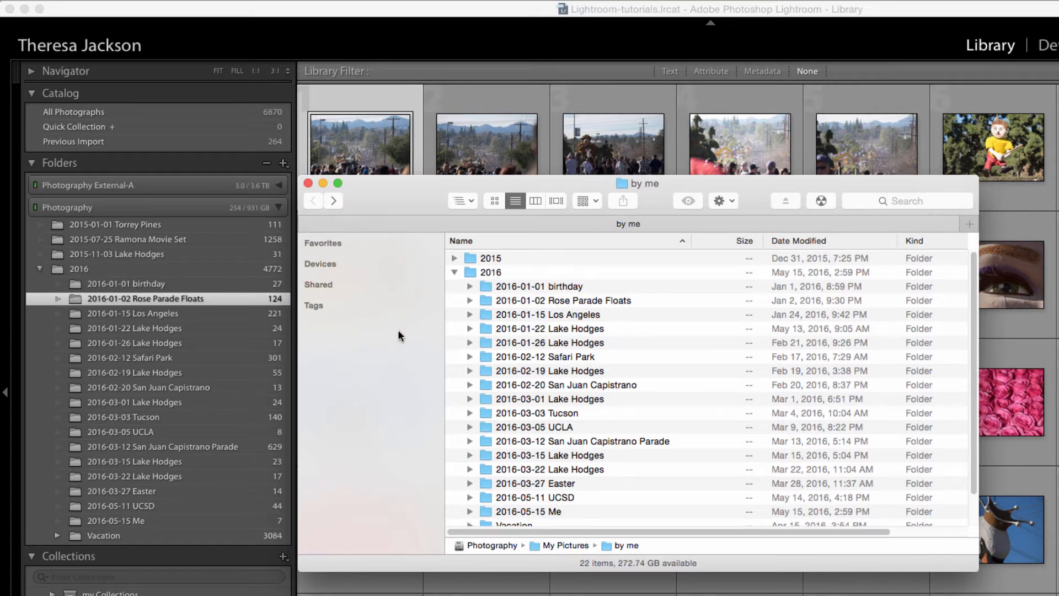
{"action": "double_click", "coordinate": [469, 262]}
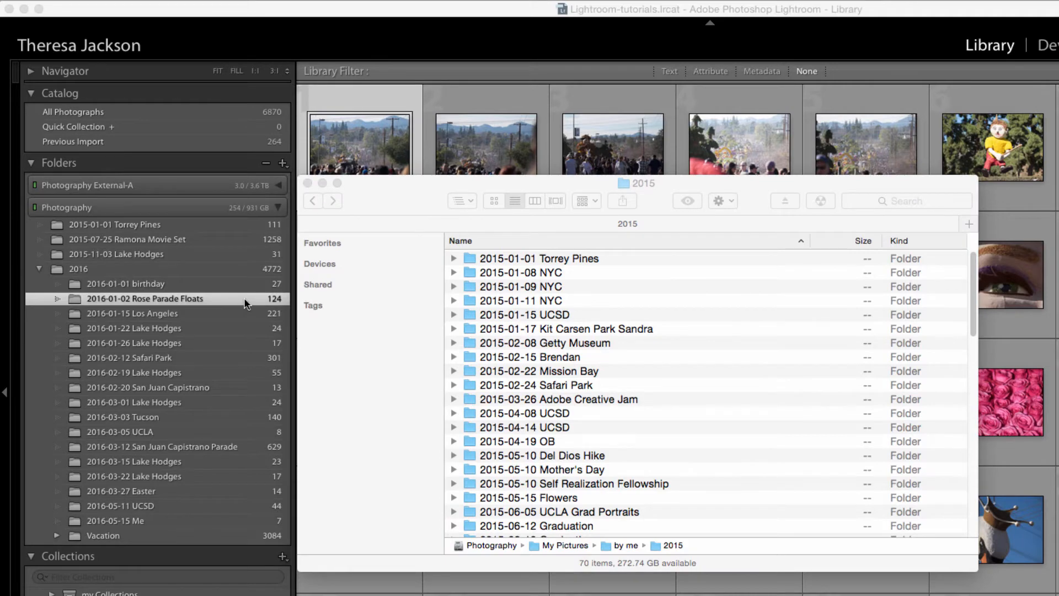
- Back in Lightroom, show the parent folder of 2015-01-01 Torrey Pines and expand the 2015 folder
{"action": "left_click", "coordinate": [244, 297]}
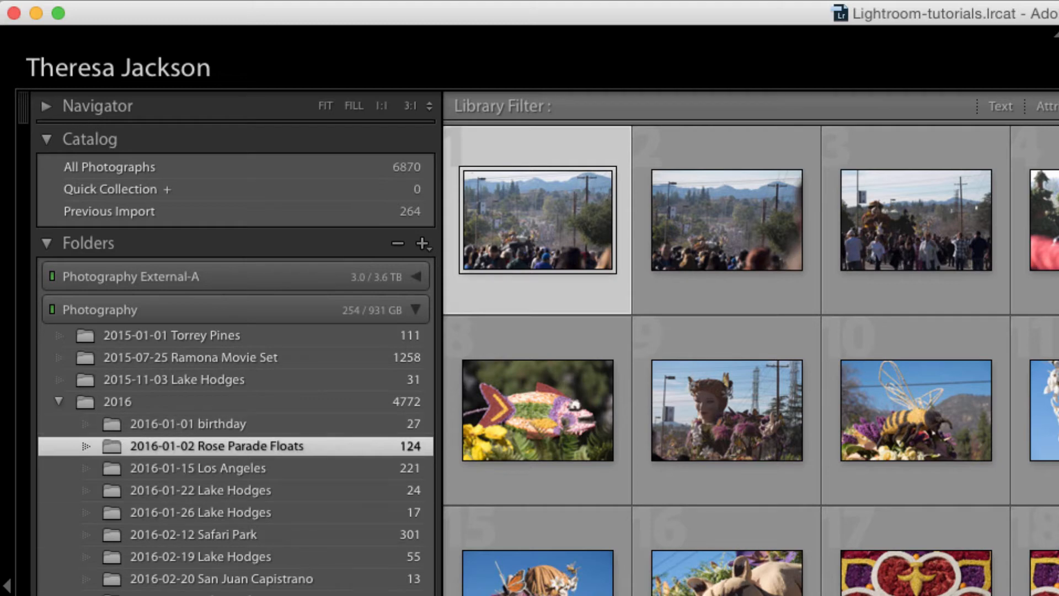
{"action": "right_click", "coordinate": [341, 334]}
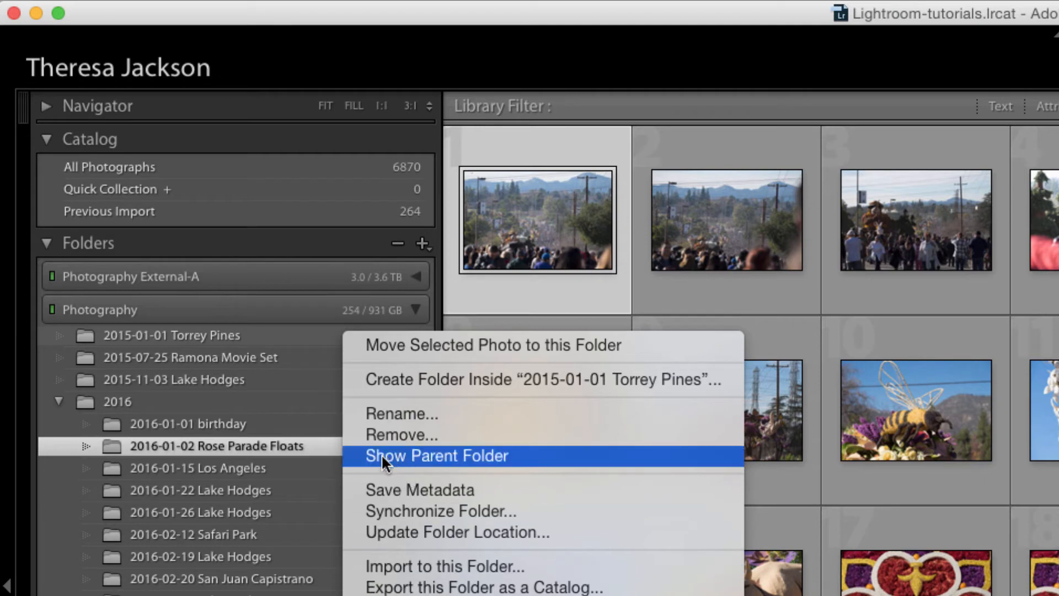
{"action": "left_click", "coordinate": [425, 455]}
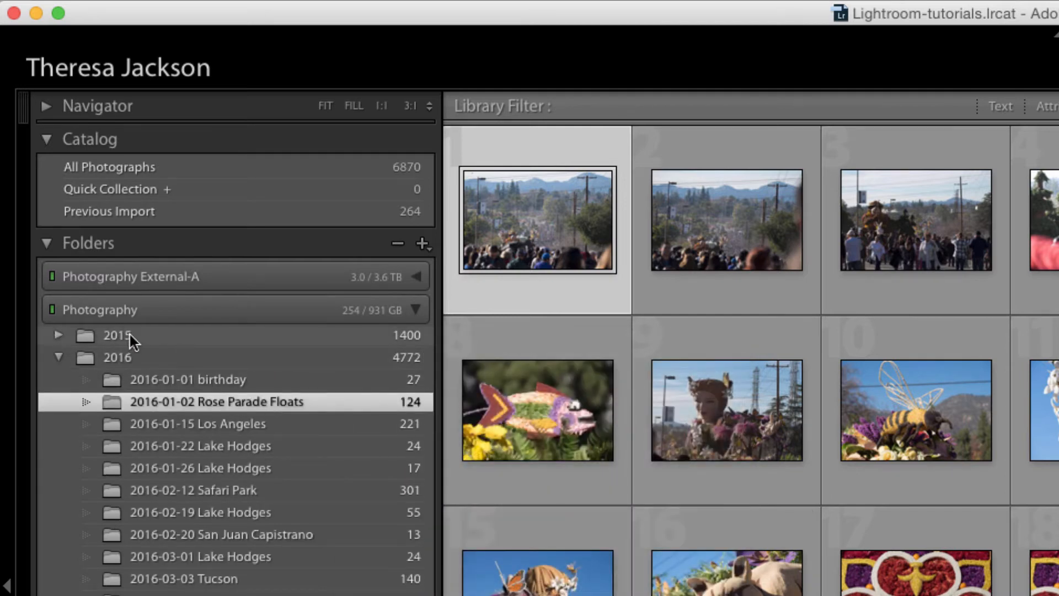
{"action": "left_click", "coordinate": [56, 337]}
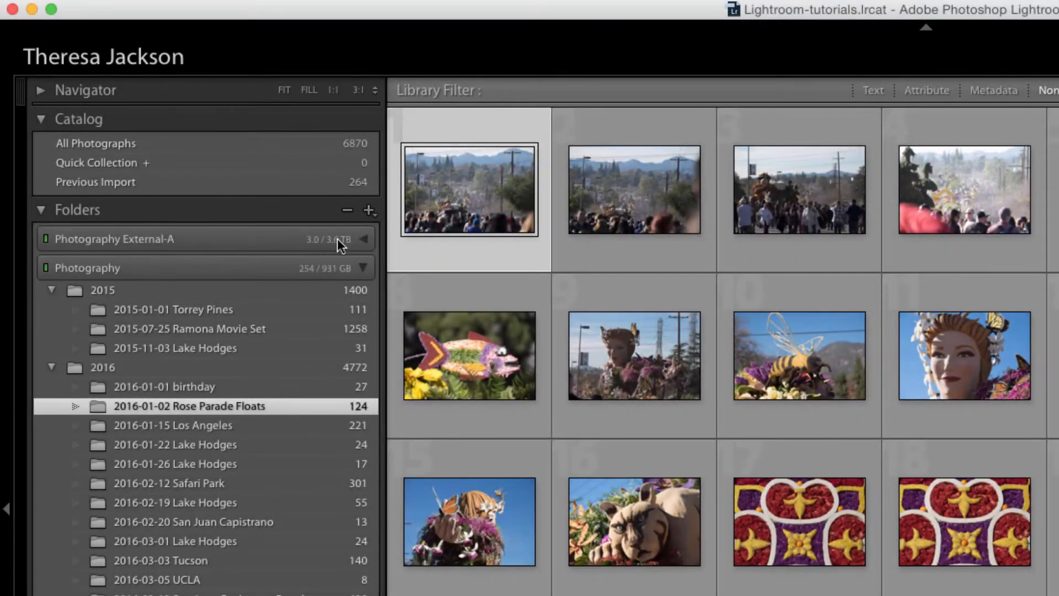
- Expand the Photography External-A drive and reveal its 2013-01-01 La Jolla folder in Finder
{"action": "left_click", "coordinate": [362, 240]}
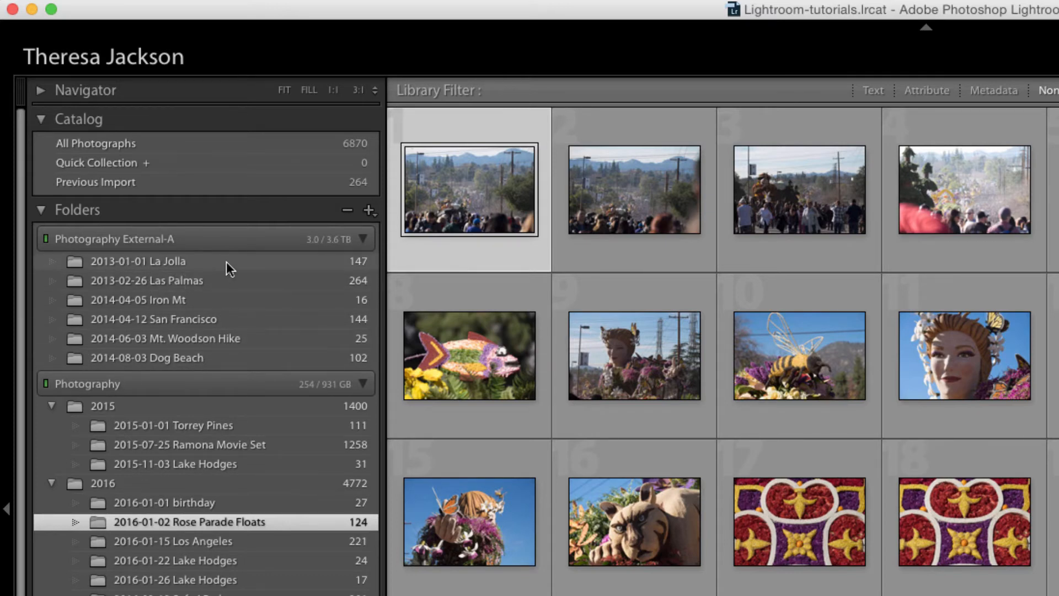
{"action": "right_click", "coordinate": [273, 261]}
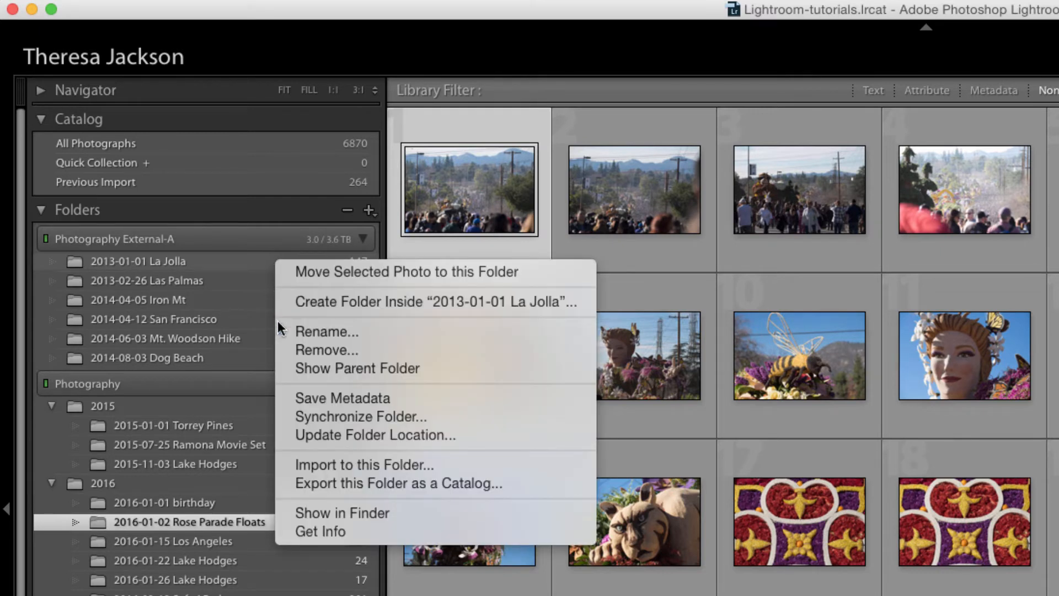
{"action": "left_click", "coordinate": [306, 512]}
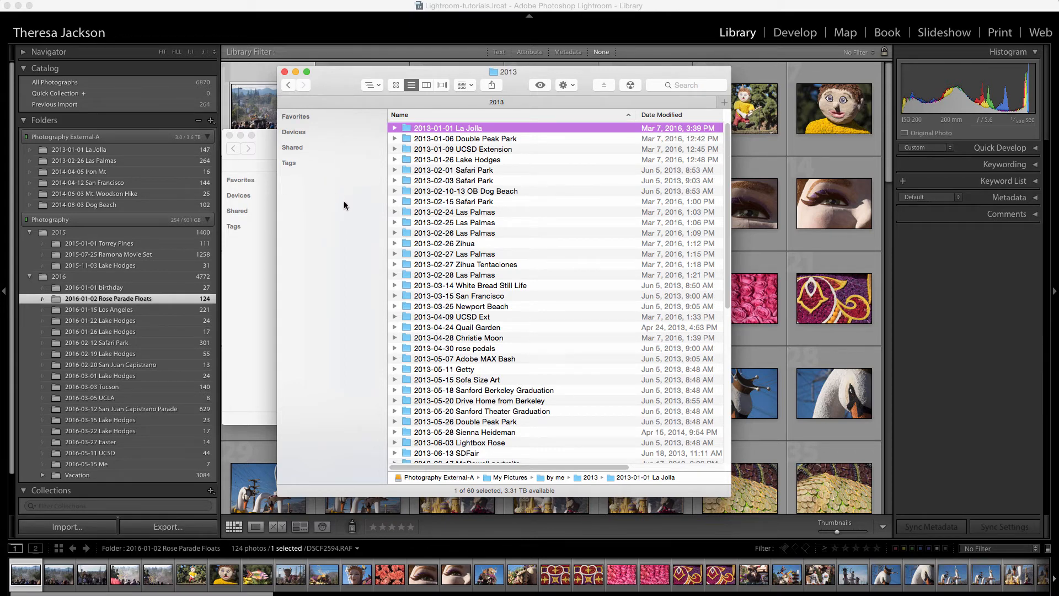
- Return to Lightroom and show the parent folder of 2013-01-01 La Jolla
{"action": "left_click", "coordinate": [159, 150]}
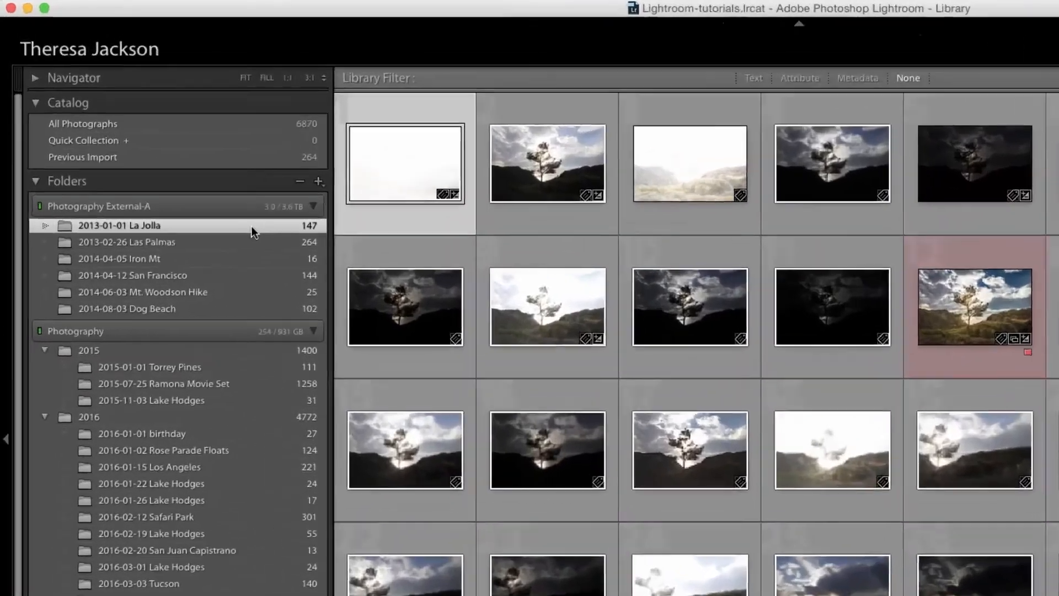
{"action": "right_click", "coordinate": [167, 149]}
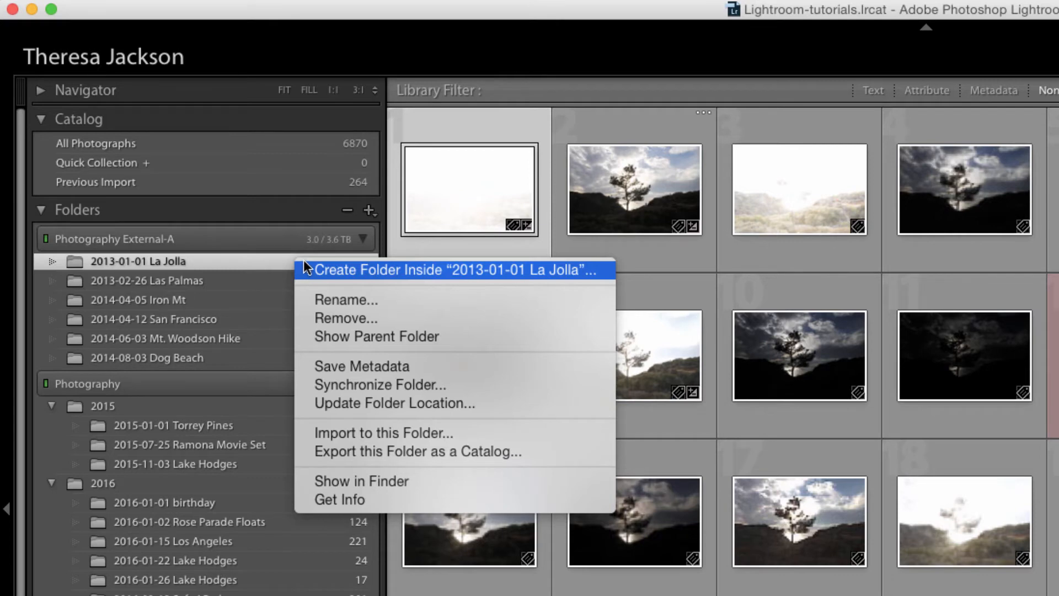
{"action": "left_click", "coordinate": [319, 336]}
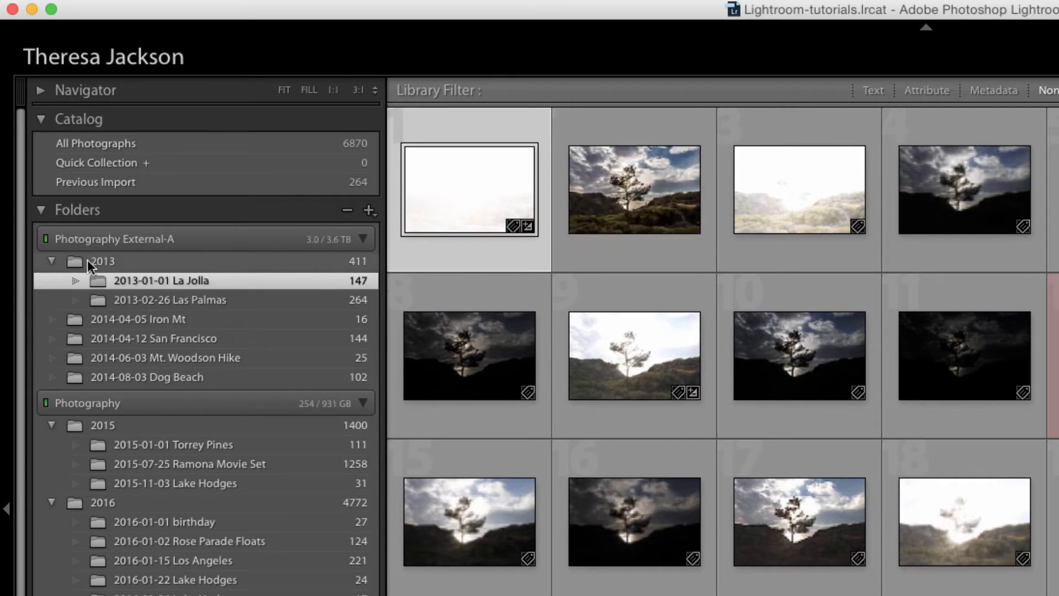
- Show the parent folder of 2014-04-05 Iron Mt and expand the 2014 folder
{"action": "right_click", "coordinate": [264, 317]}
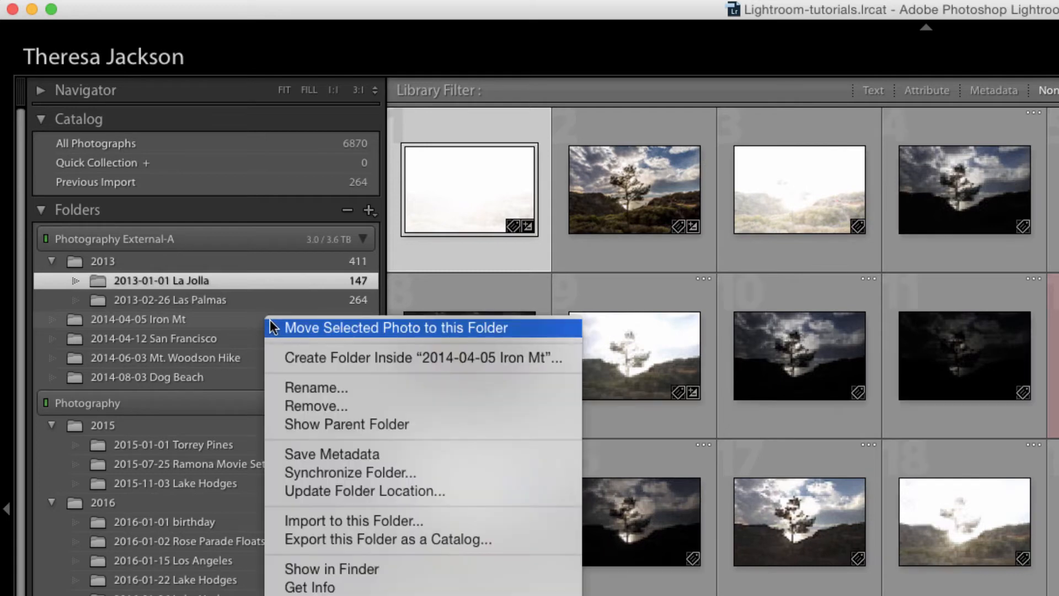
{"action": "left_click", "coordinate": [303, 423]}
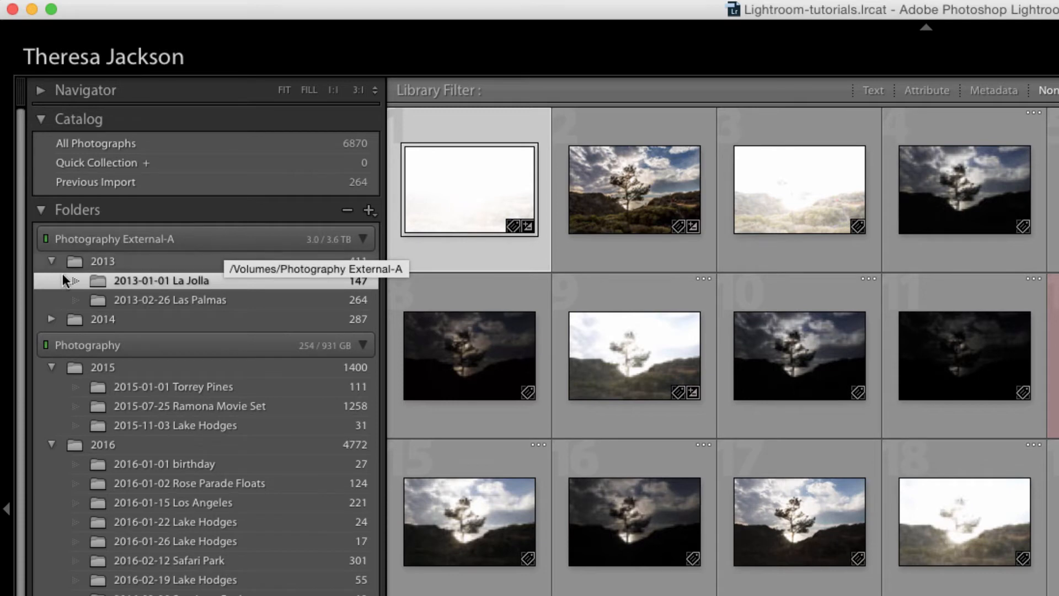
{"action": "left_click", "coordinate": [51, 319]}
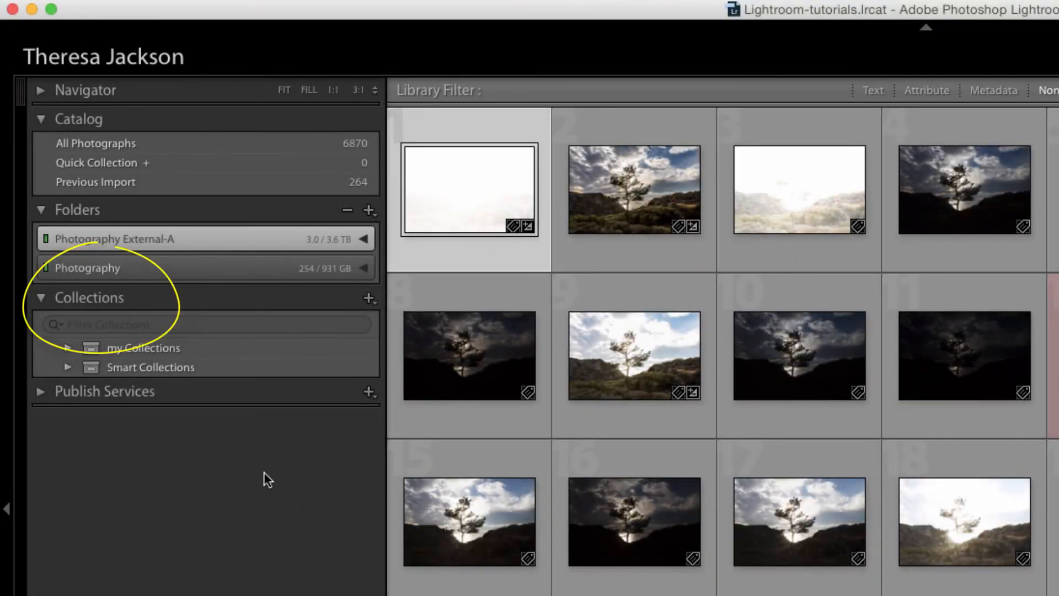
- Expand the my Collections set and view the hikes and Ocean favorites collections with larger thumbnails
{"action": "left_click", "coordinate": [67, 349]}
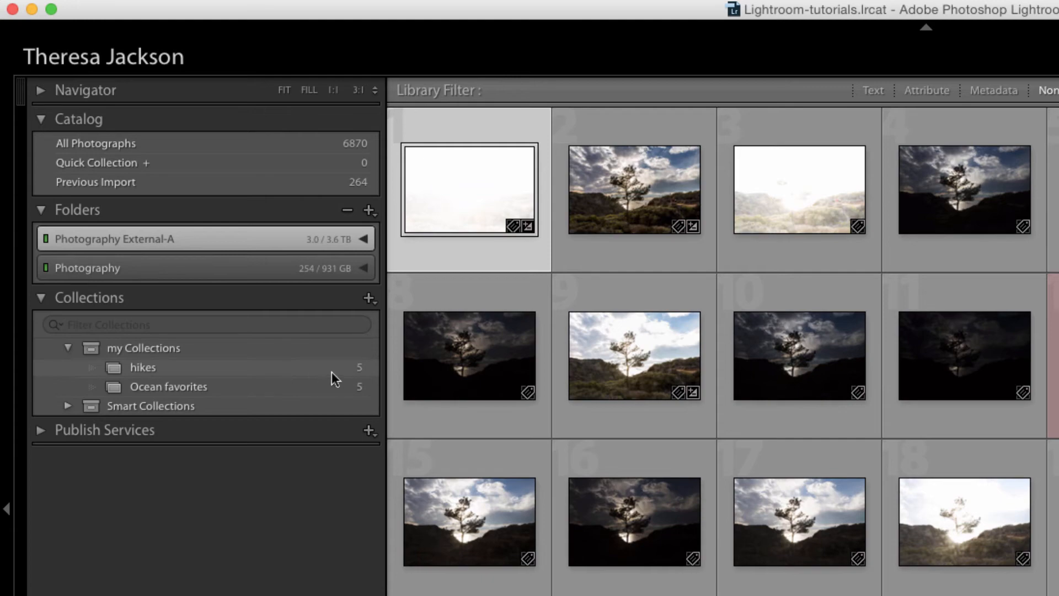
{"action": "left_click", "coordinate": [313, 366]}
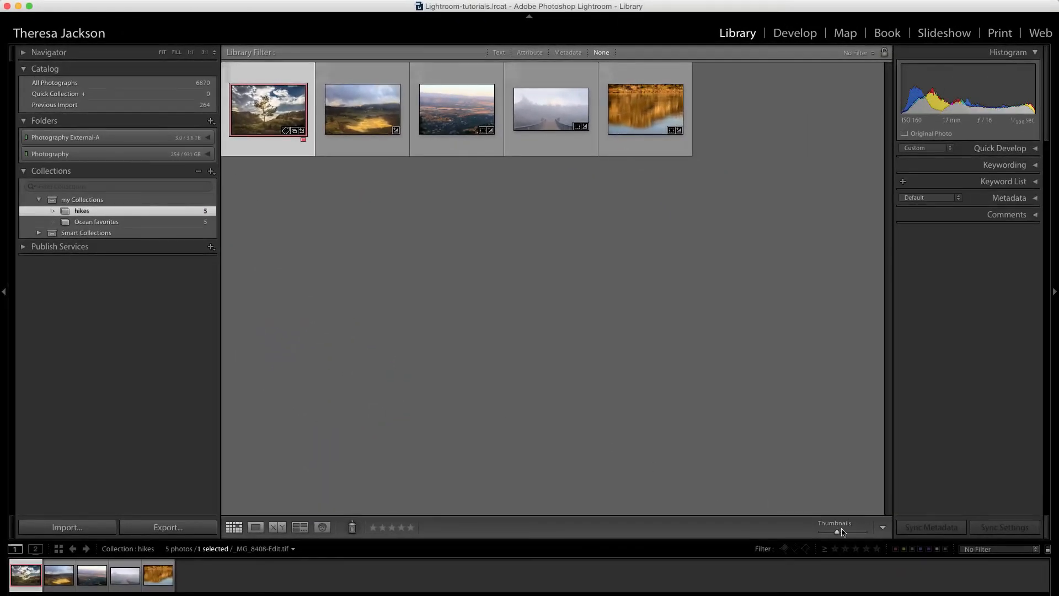
{"action": "left_click_drag", "start_coordinate": [934, 591], "coordinate": [947, 592]}
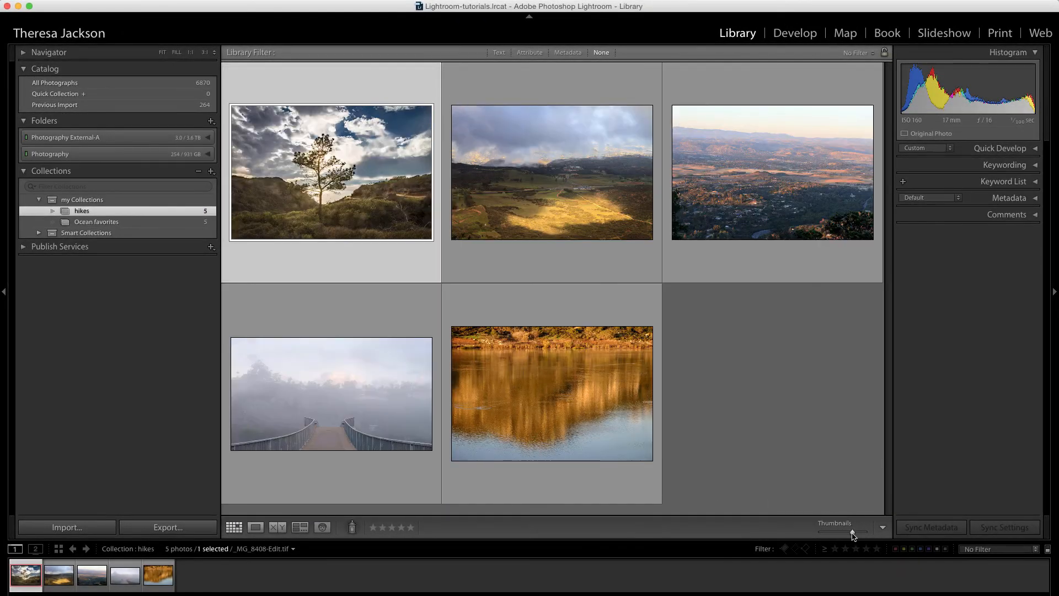
{"action": "left_click", "coordinate": [136, 226]}
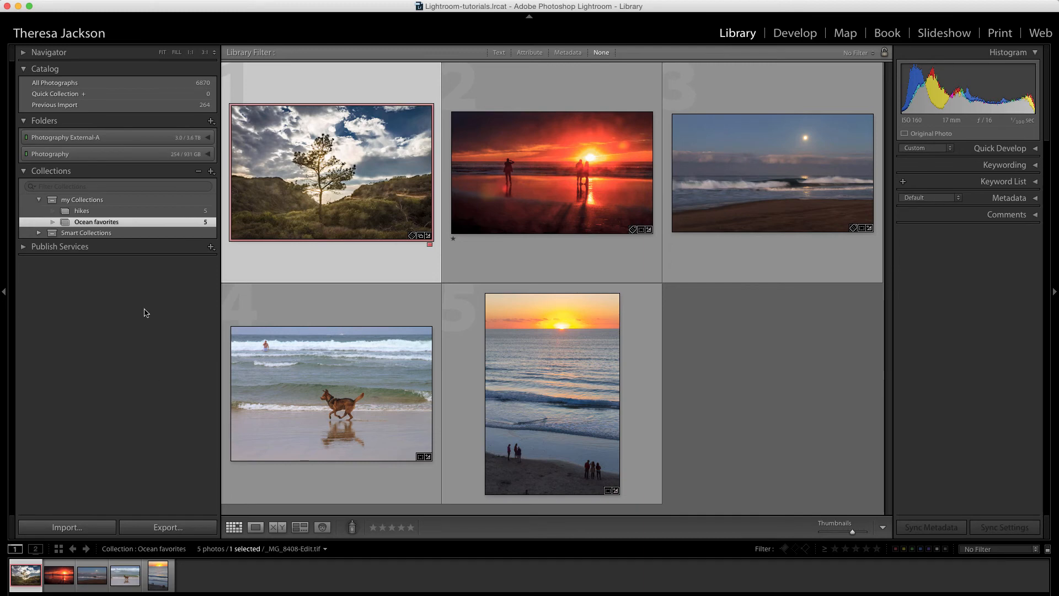
- From the hikes collection, go to the library folder that holds the lone tree photo
{"action": "left_click", "coordinate": [182, 213]}
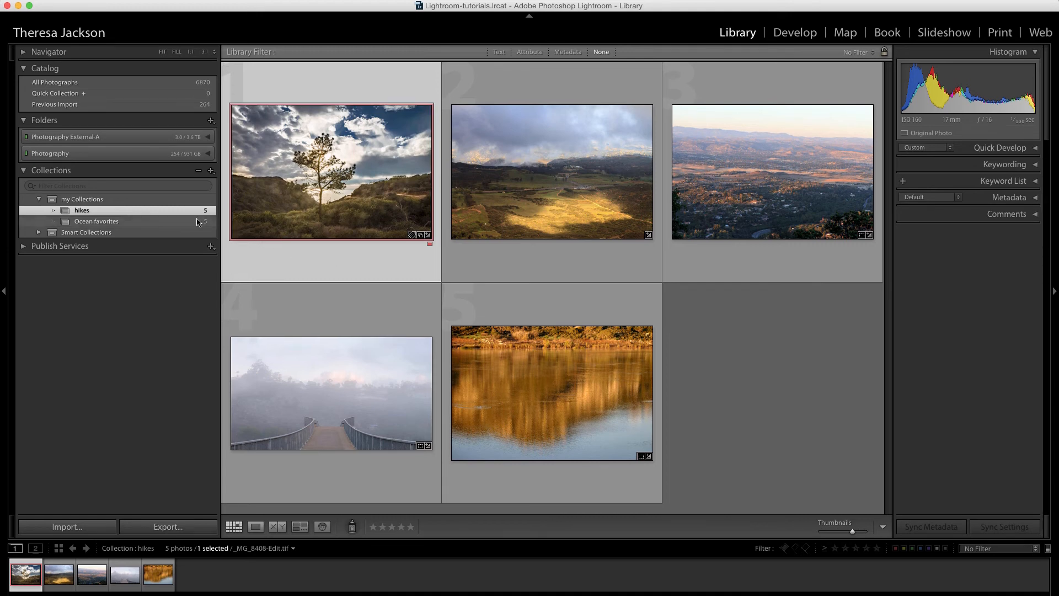
{"action": "right_click", "coordinate": [338, 266]}
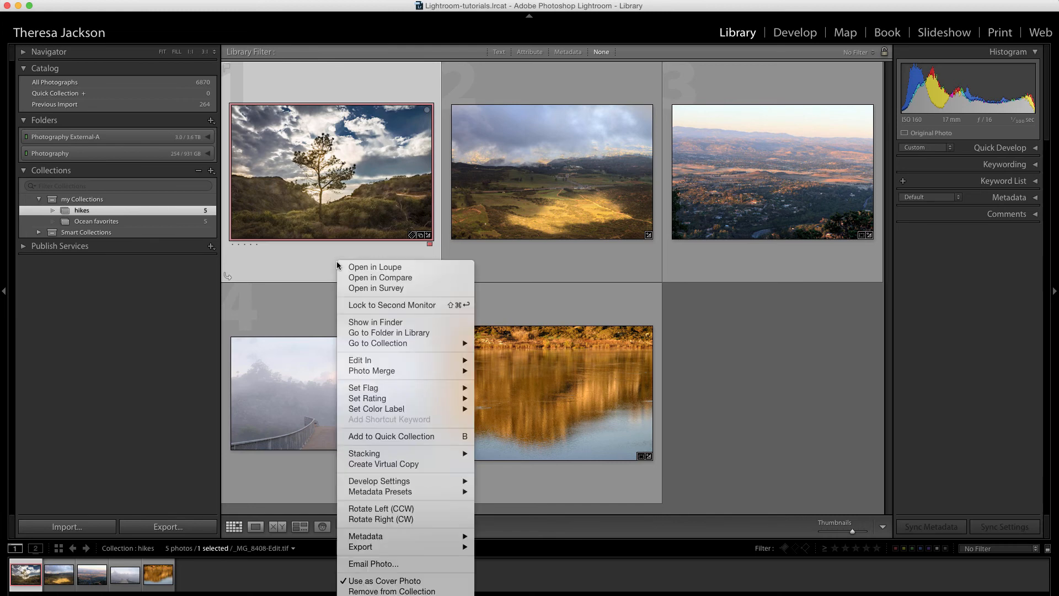
{"action": "left_click", "coordinate": [357, 334]}
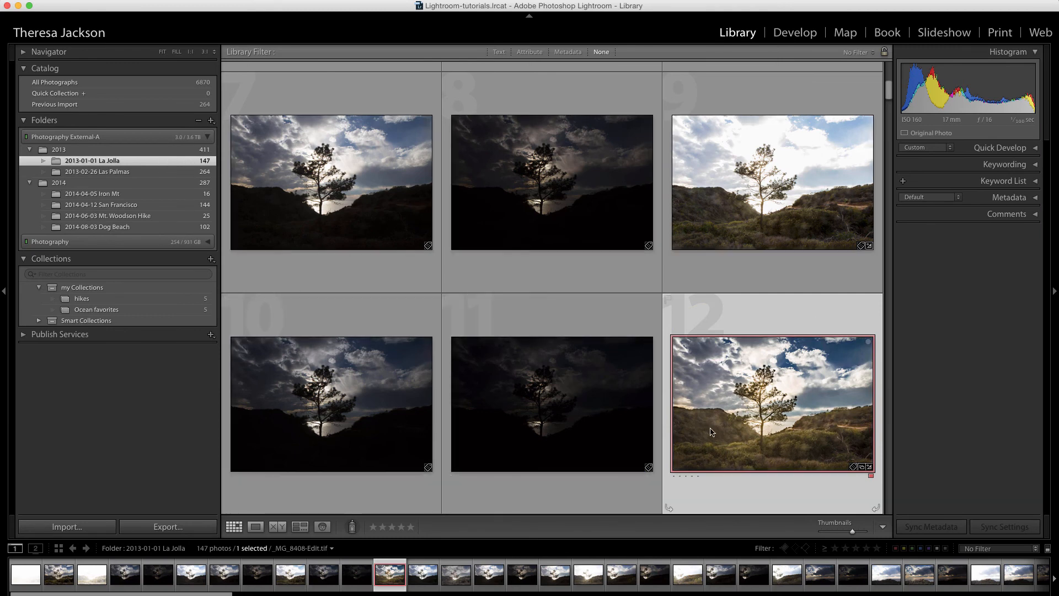
- Reopen the hikes collection and go to the library folder that holds the golden lake reflection photo
{"action": "left_click", "coordinate": [154, 302]}
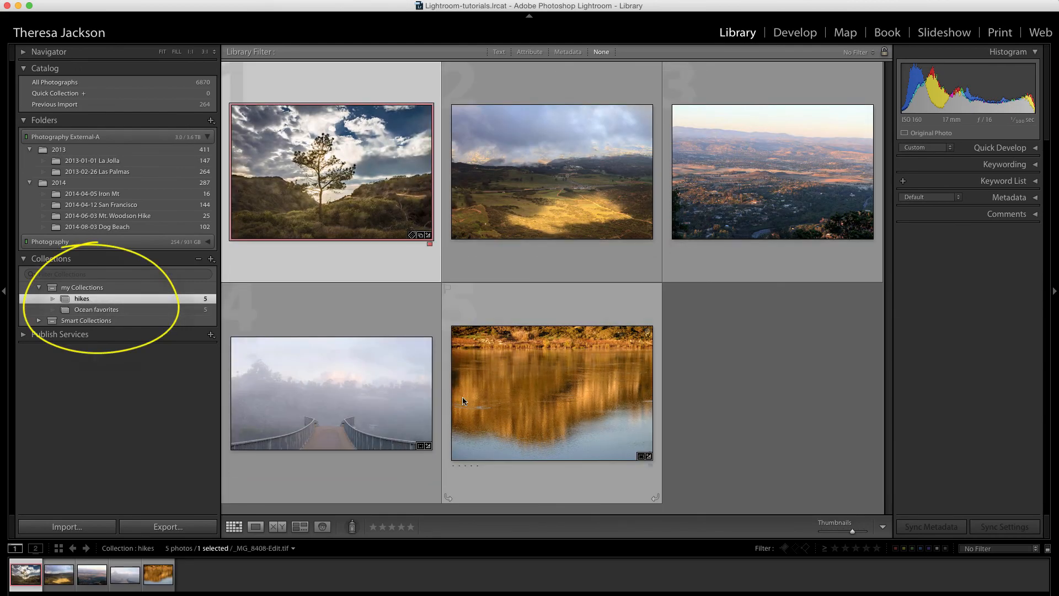
{"action": "right_click", "coordinate": [563, 478]}
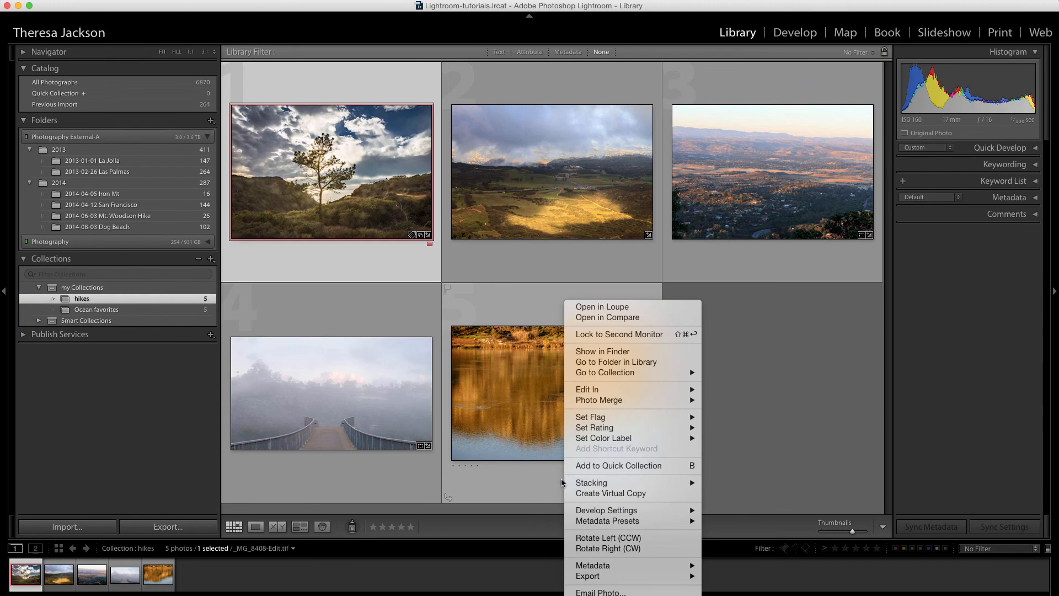
{"action": "left_click", "coordinate": [612, 362]}
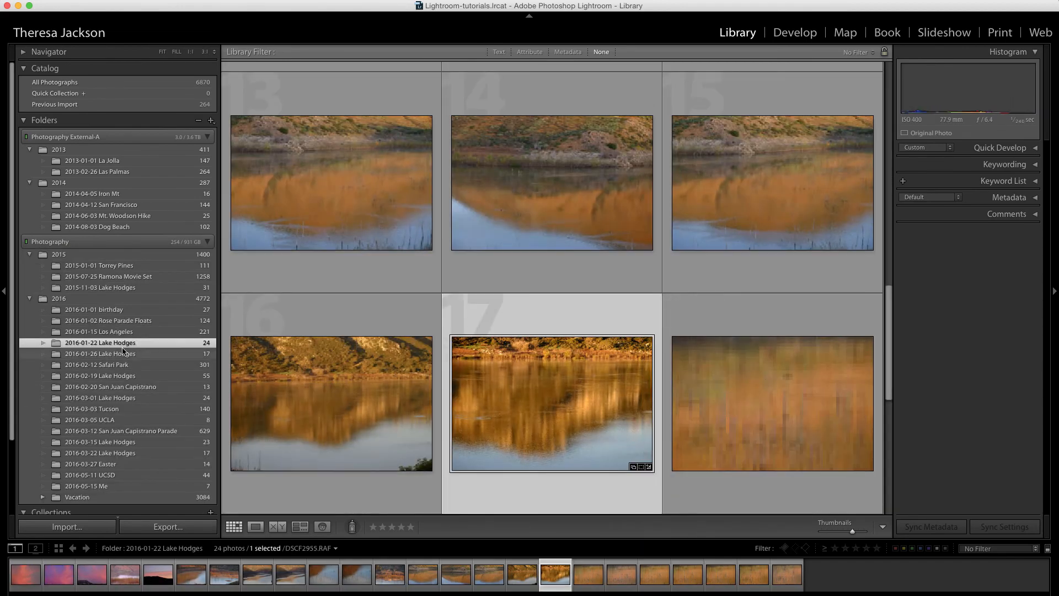